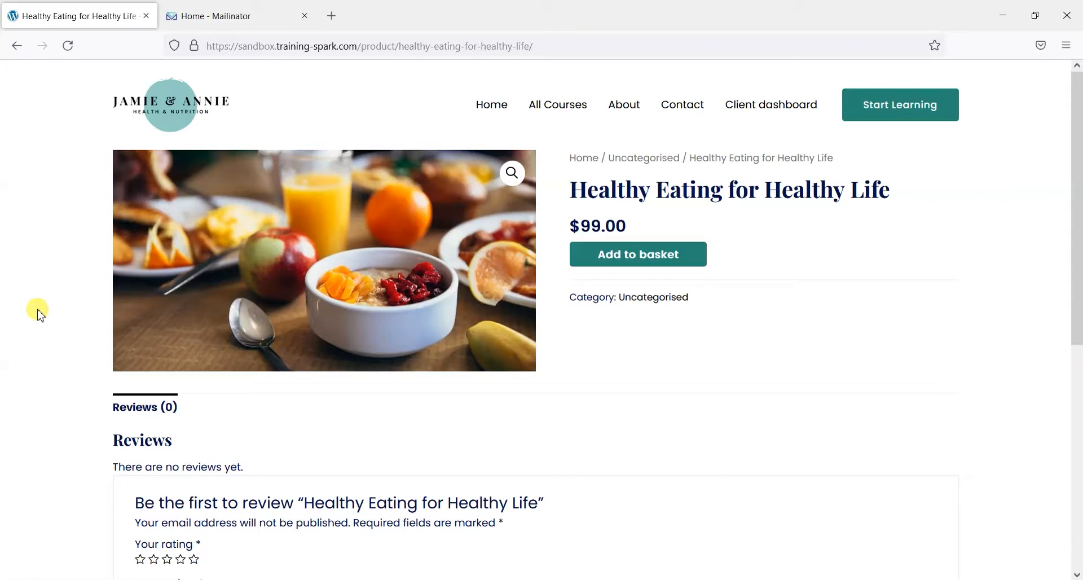
Add the Healthy Eating for Healthy Life course to the basket and review the basket
left_click(219, 15)
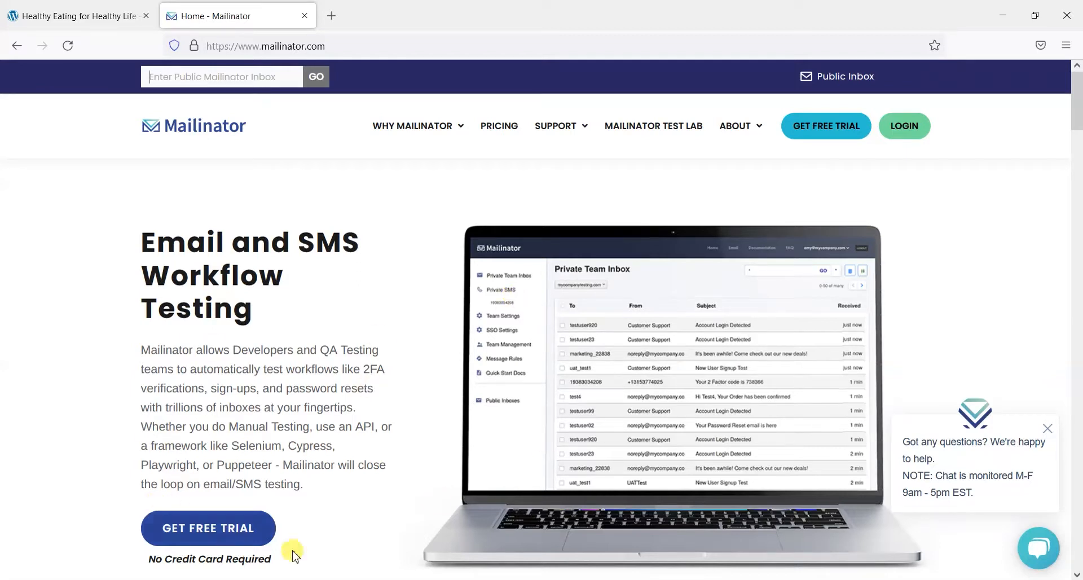
left_click(85, 8)
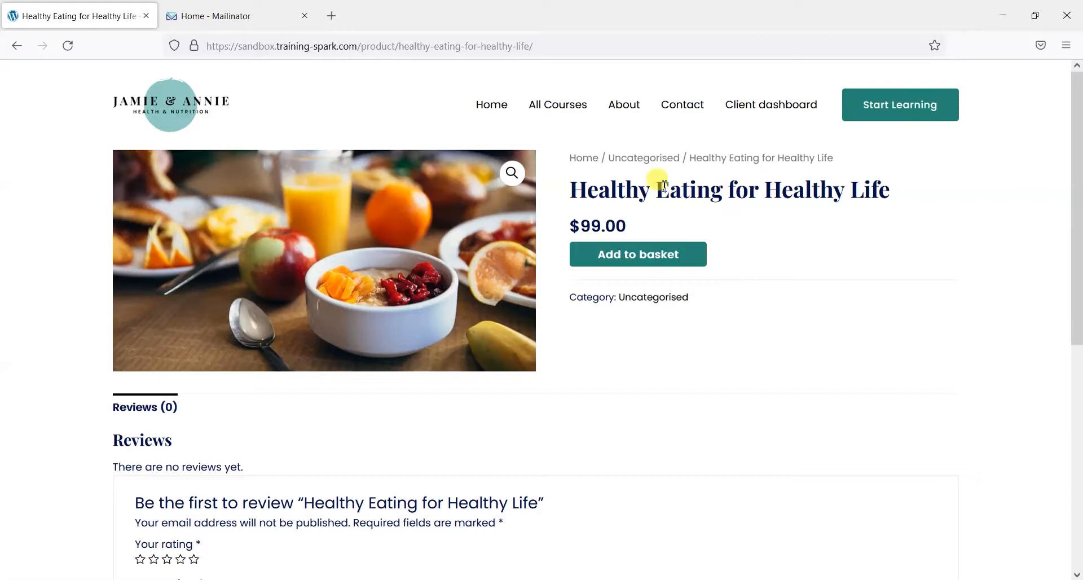
left_click(639, 258)
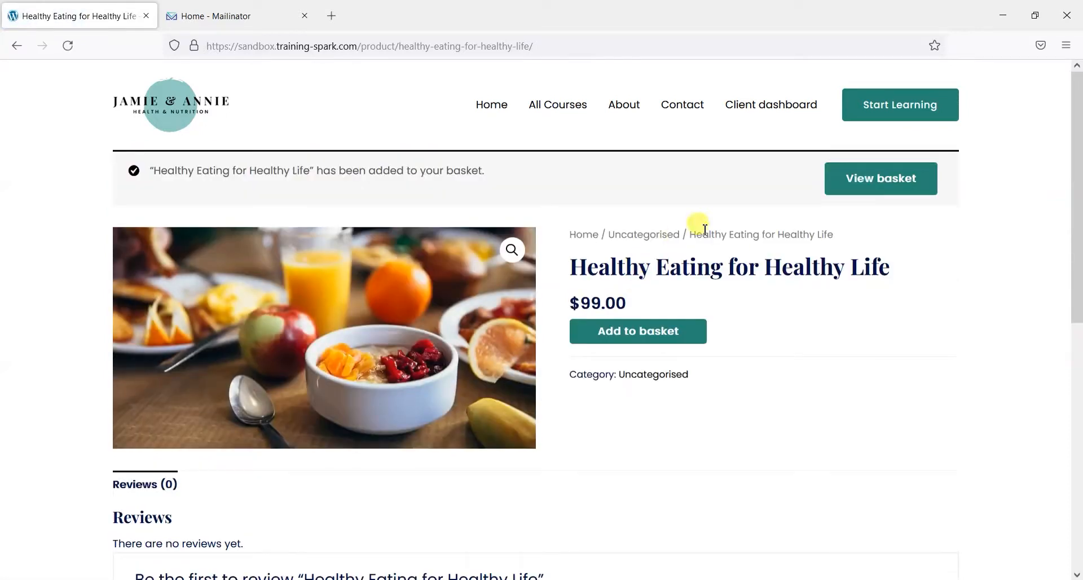
left_click(877, 179)
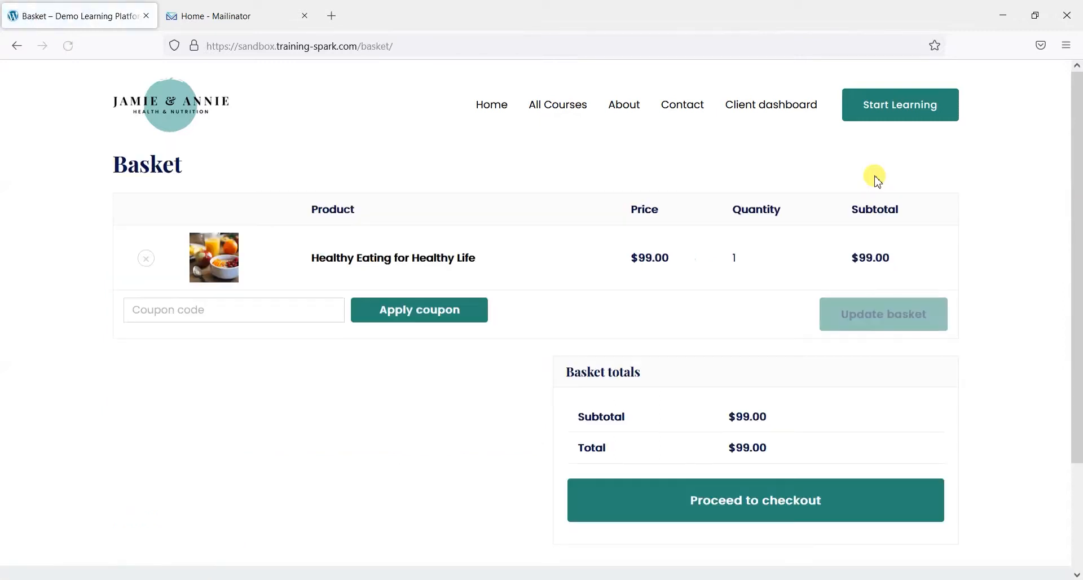
Apply the coupon code trainingspark to bring the total to $0.00
left_click(230, 310)
type("trainingspark")
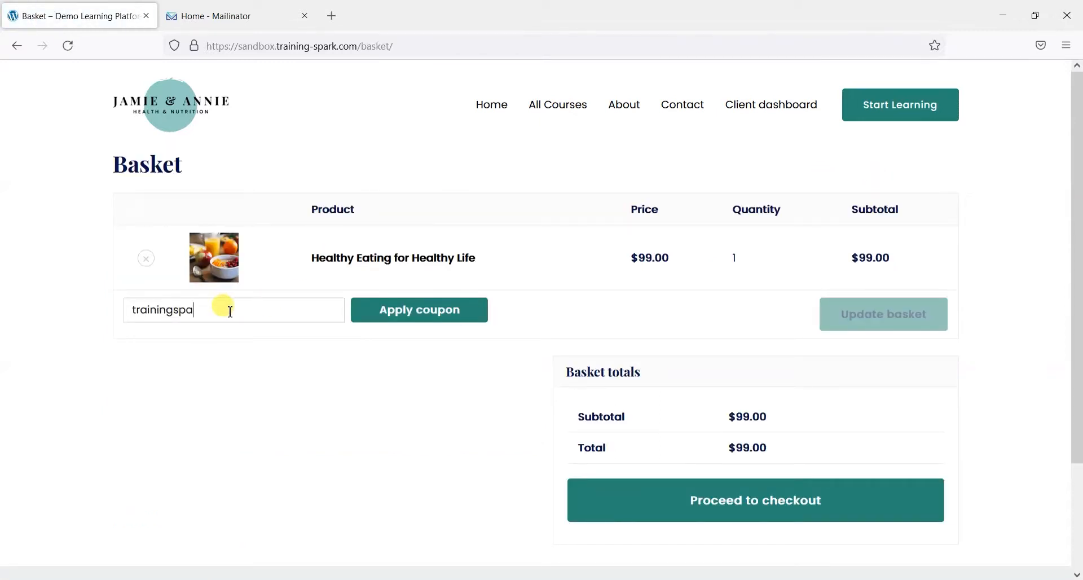
left_click(411, 318)
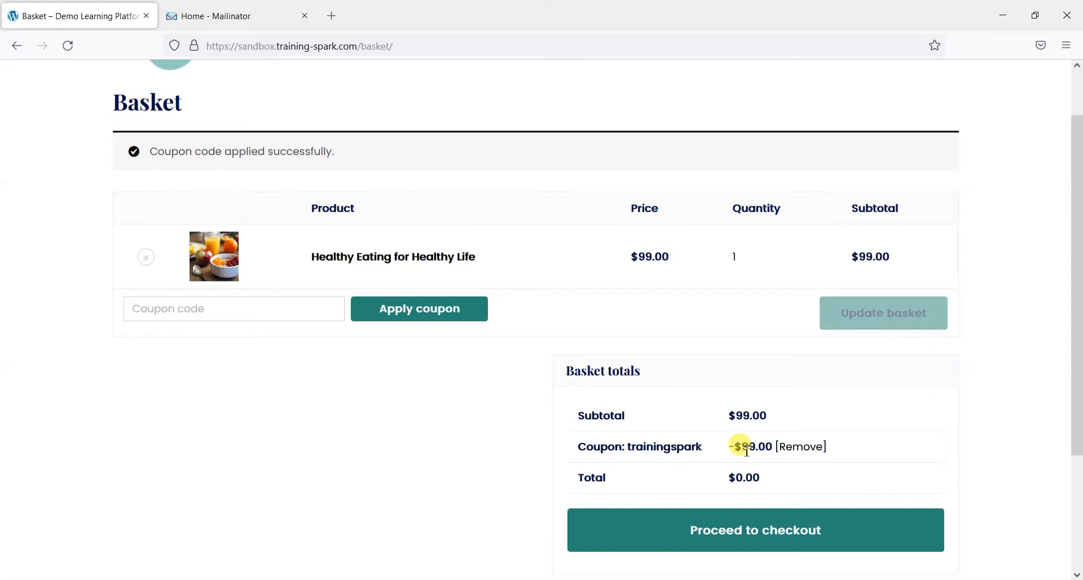
Go to checkout and enter the buyer's first and last name
left_click(739, 531)
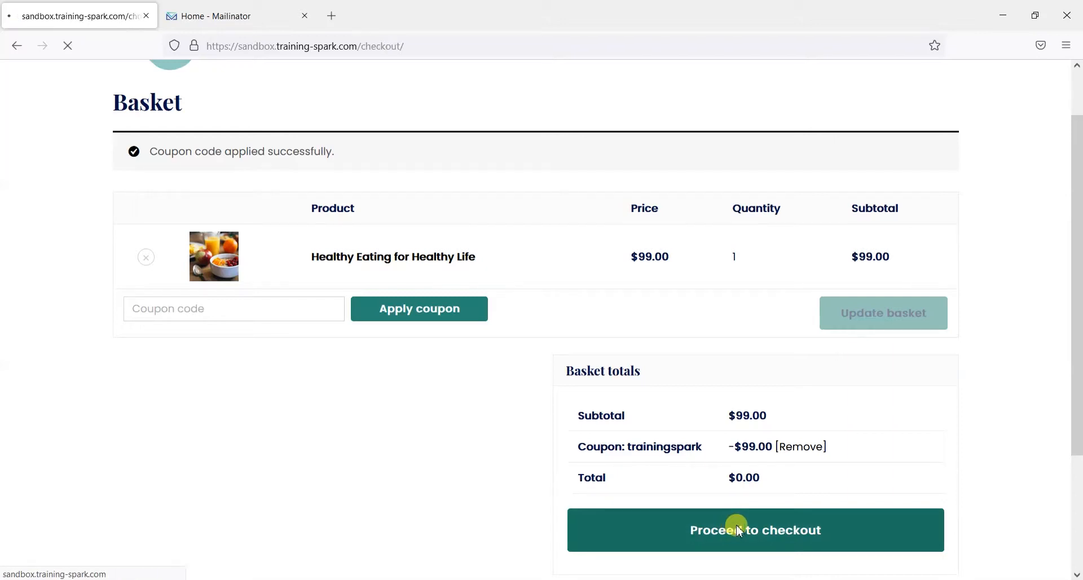
scroll(350, 226, "down", 4)
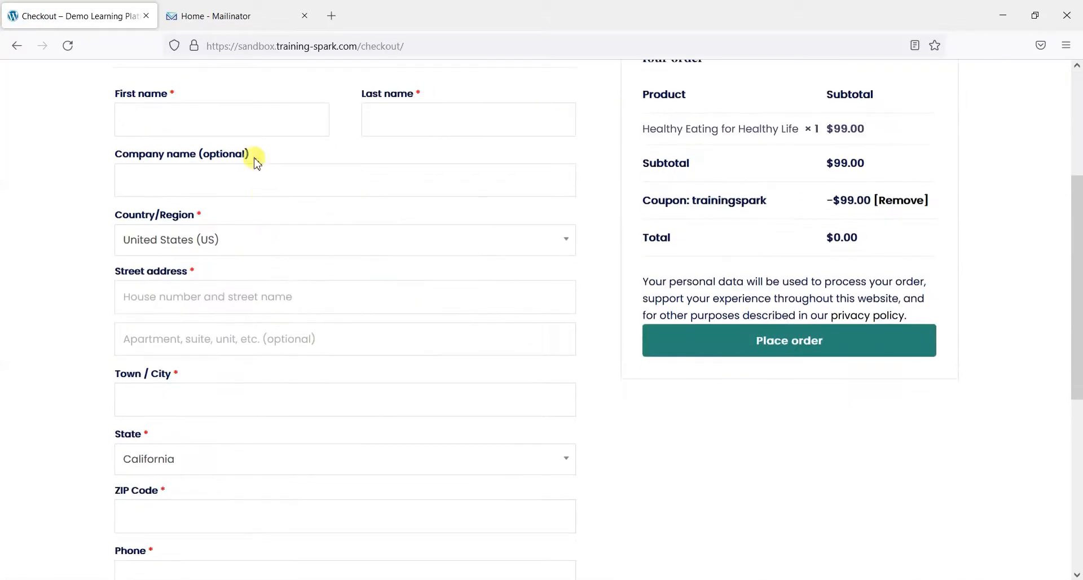
scroll(248, 192, "up", 1)
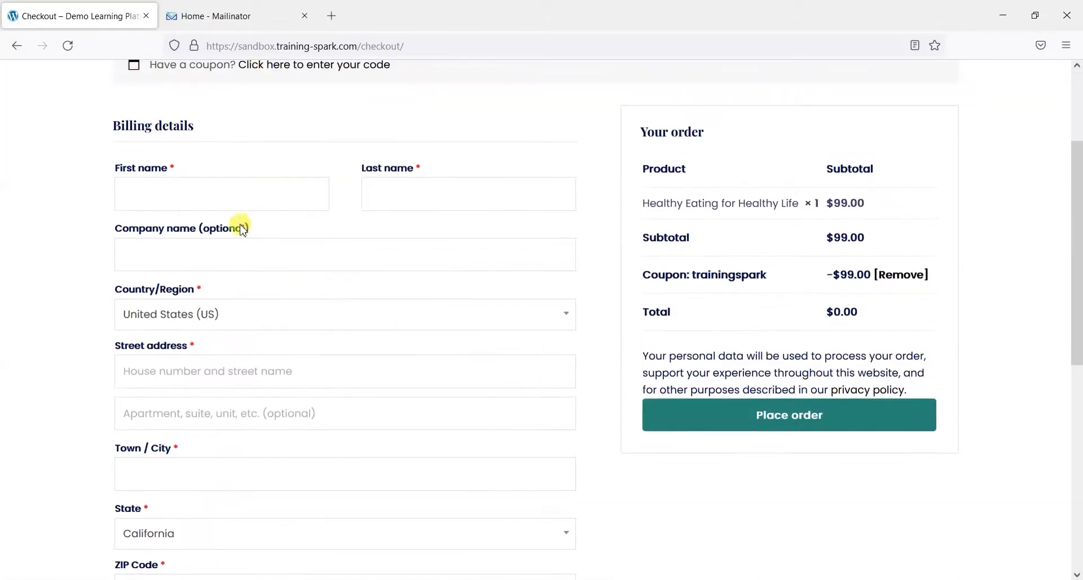
left_click(190, 185)
type("Demo")
key("Tab")
type("User")
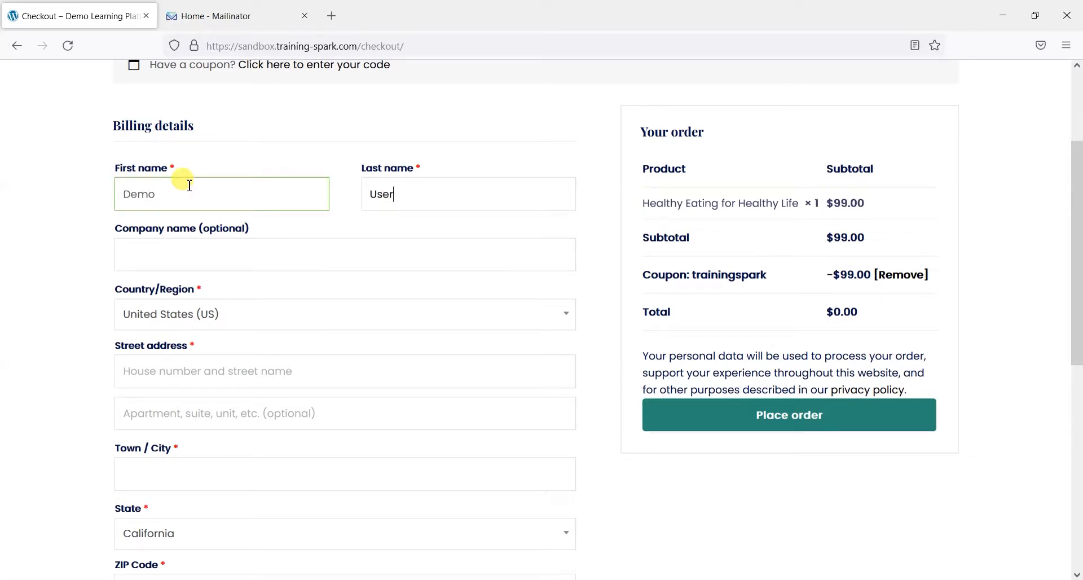
key("Tab")
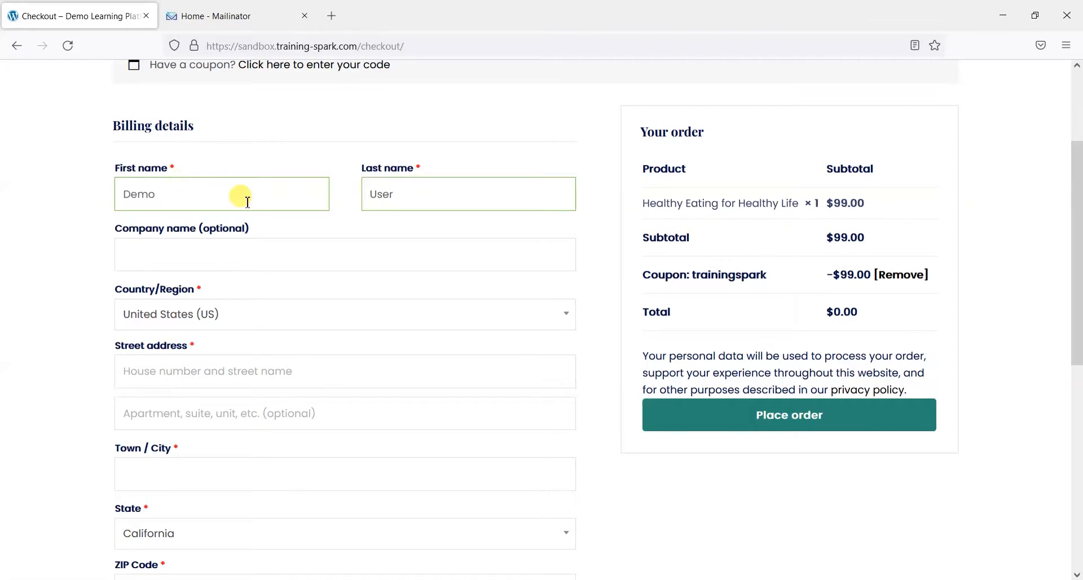
Set the country to United Kingdom (UK) and fill in the street address, town and postcode
scroll(248, 228, "down", 2)
left_click(192, 239)
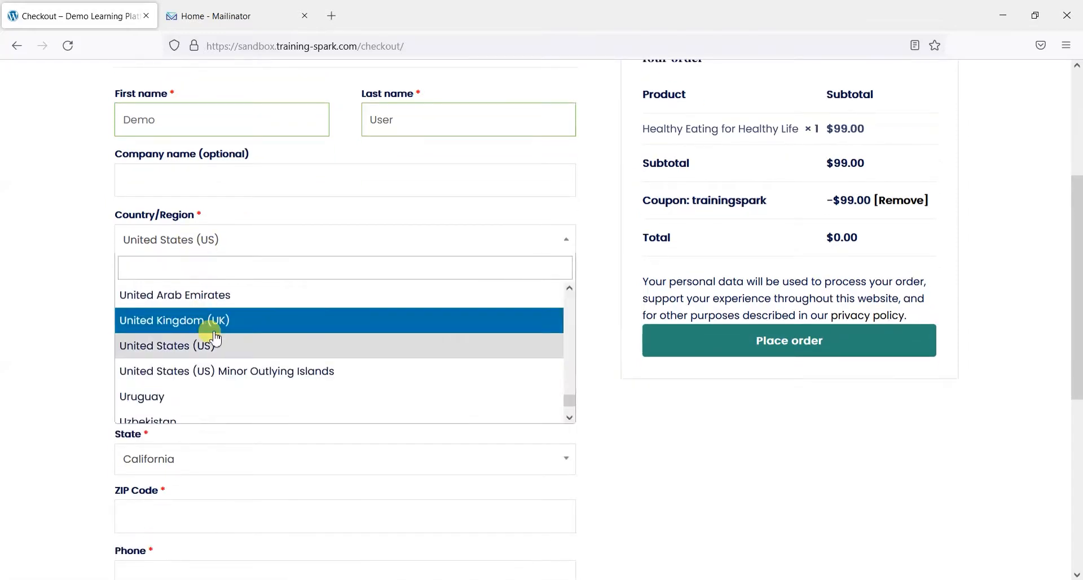
left_click(147, 309)
scroll(107, 293, "down", 2)
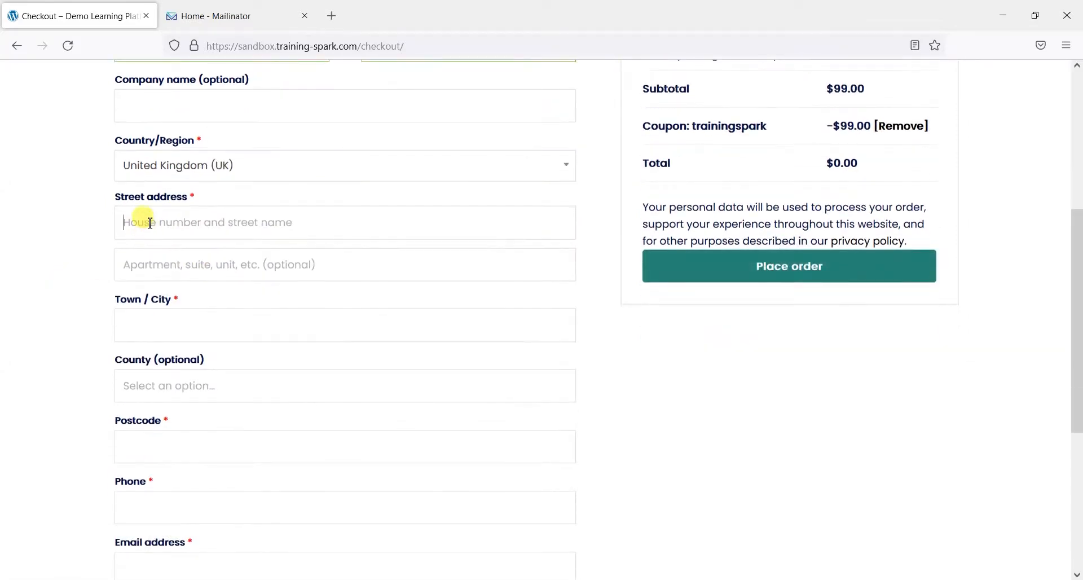
left_click(149, 223)
type("123 Exam")
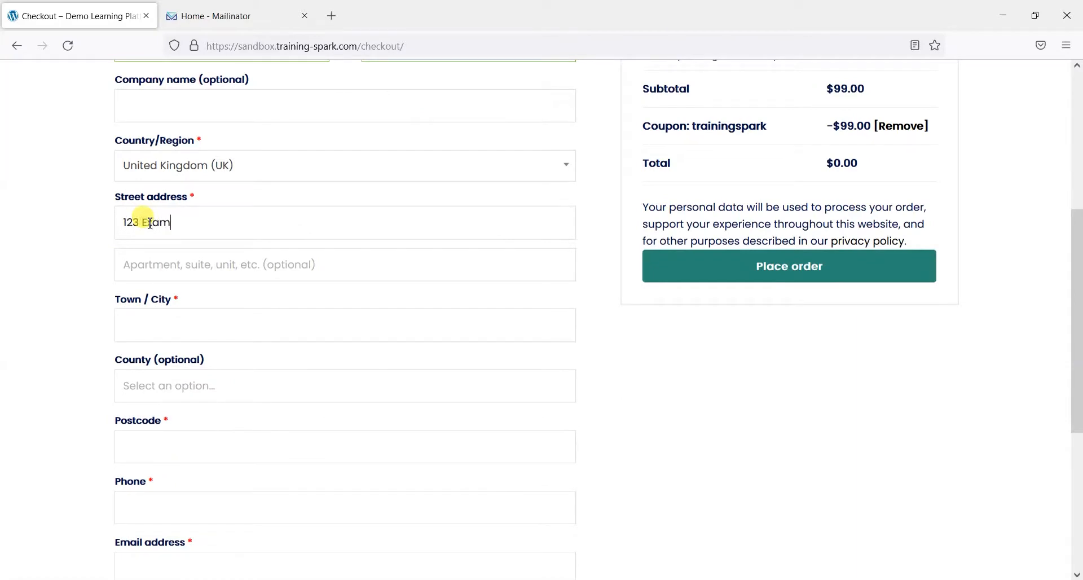
type("ple Street")
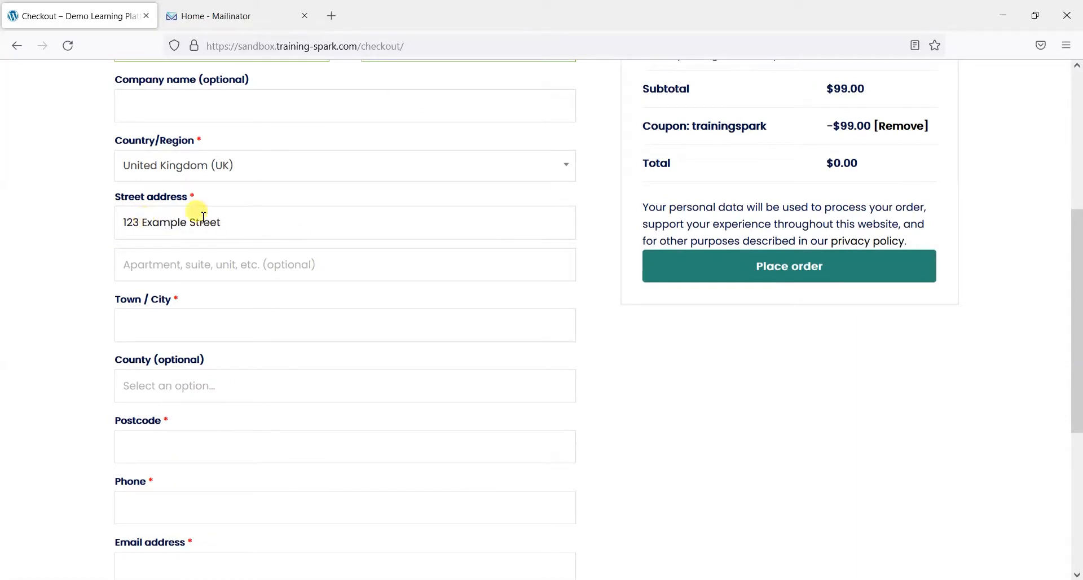
scroll(155, 254, "down", 2)
left_click(154, 251)
type("Leeds")
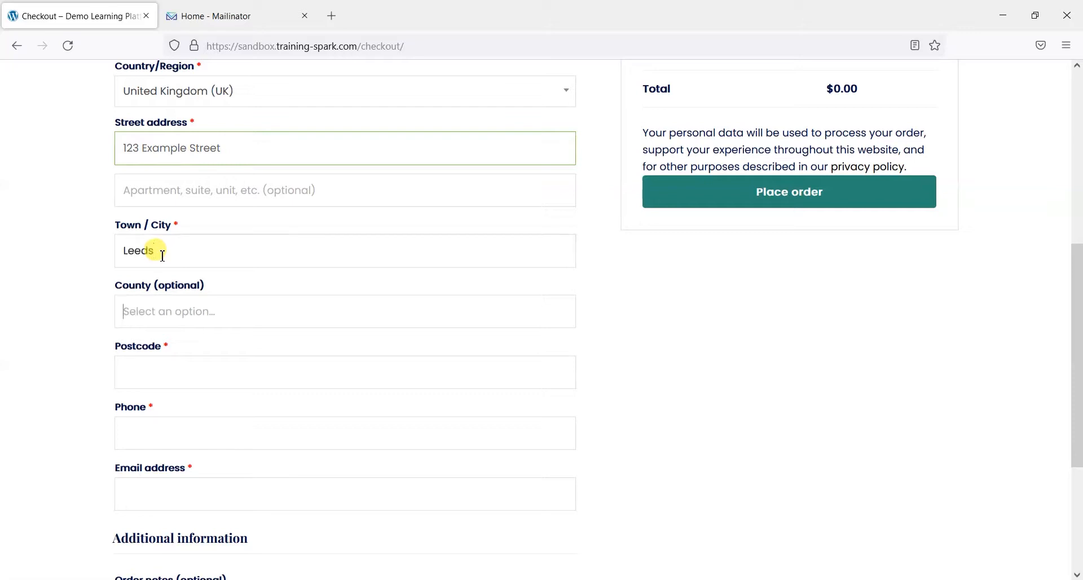
key("Tab")
type("LS2 3RP")
Enter the phone number and the Mailinator test email, then place the $0.00 order
scroll(175, 299, "down", 2)
left_click(175, 350)
type("01234 567890")
scroll(172, 345, "down", 4)
left_click(175, 280)
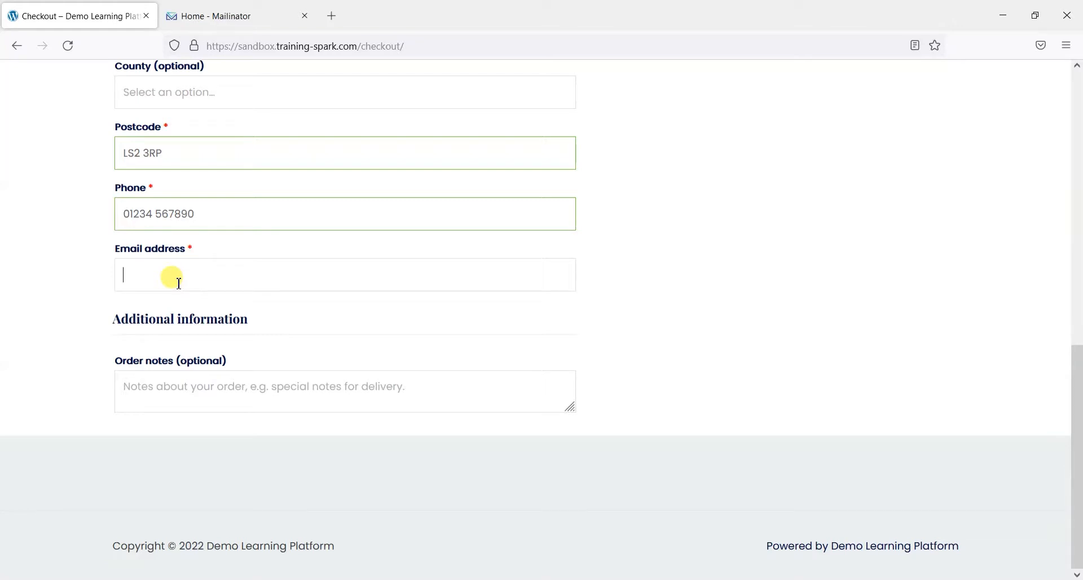
type("learndashtest@mailinat")
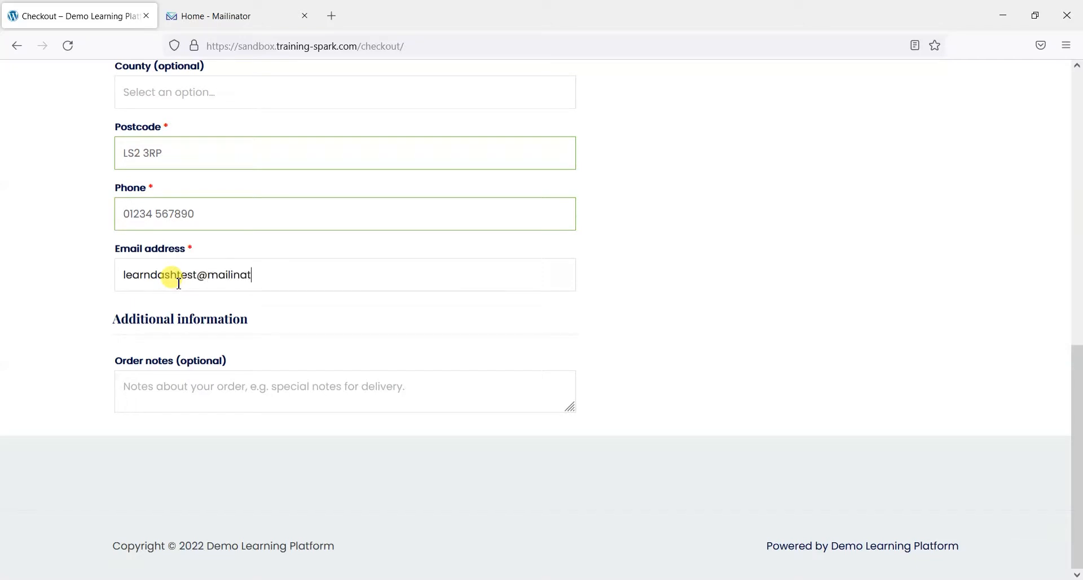
type("or.com")
left_click_drag(302, 277, 104, 275)
key("ctrl+c")
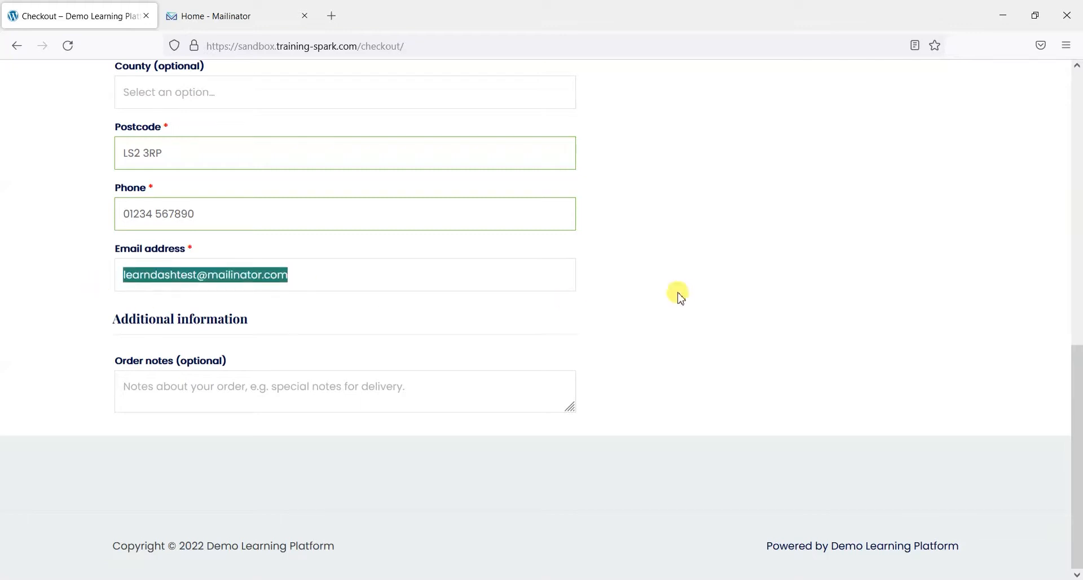
left_click(681, 298)
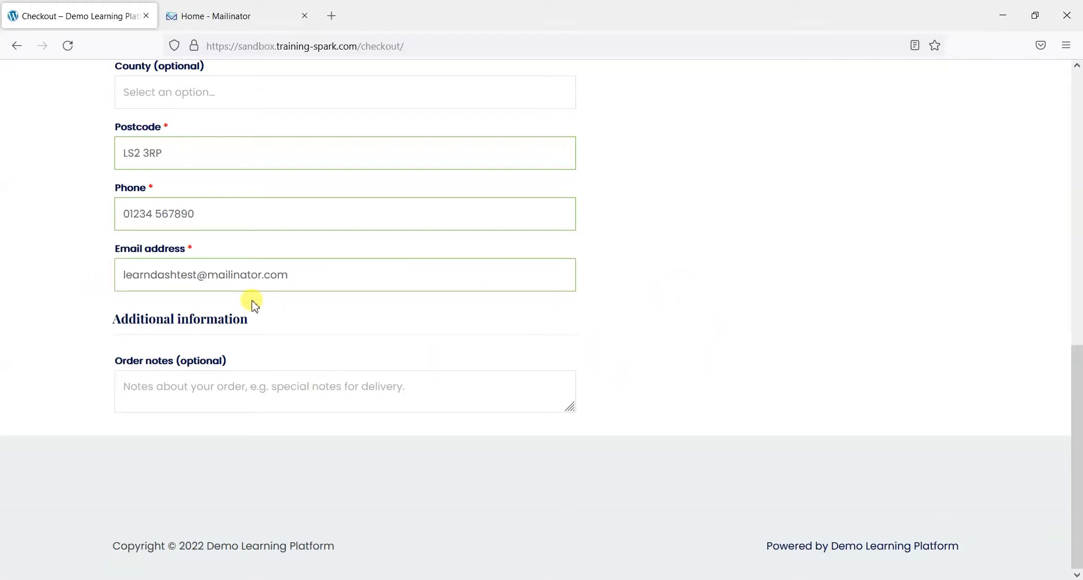
scroll(598, 341, "up", 5)
left_click(736, 273)
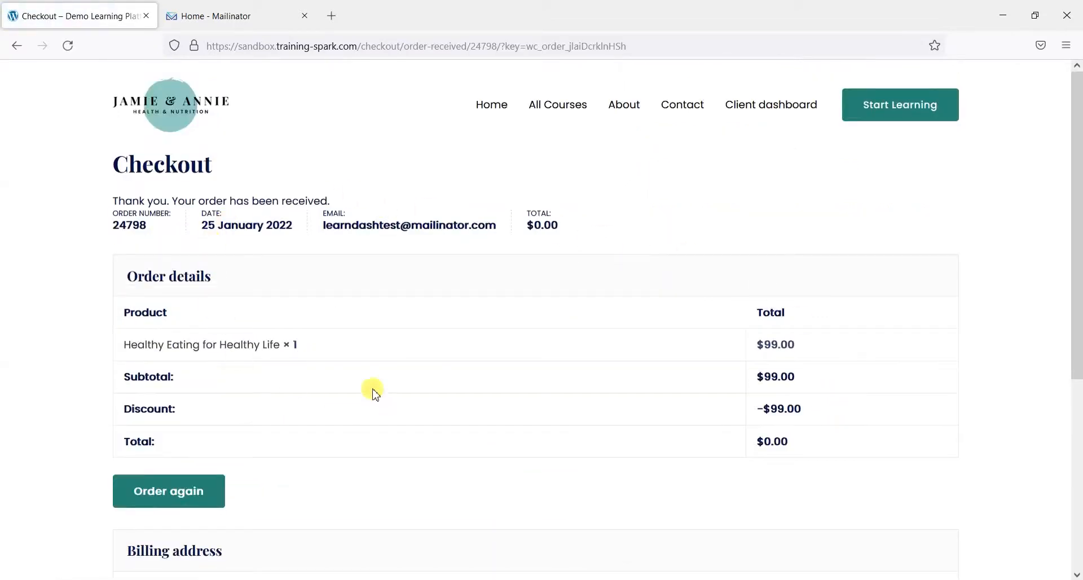
Open the test address's public inbox in Mailinator
left_click(225, 14)
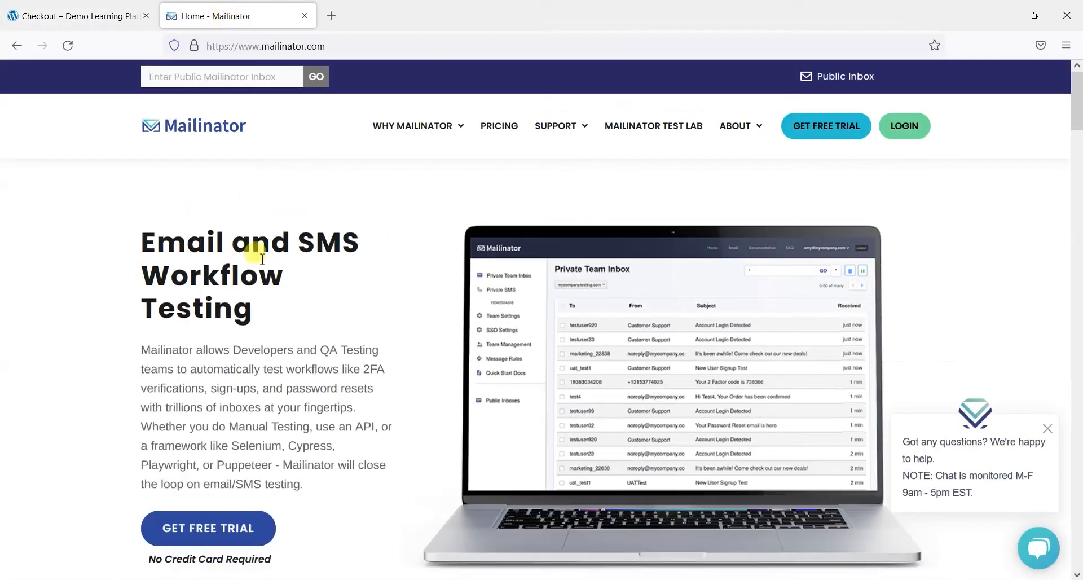
left_click(170, 74)
key("ctrl+v")
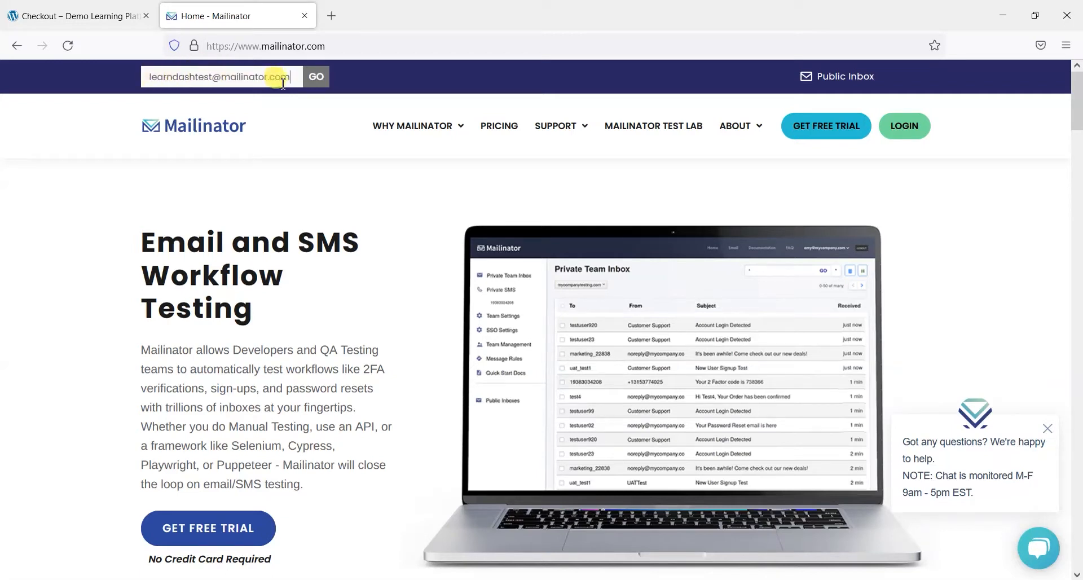
left_click(315, 78)
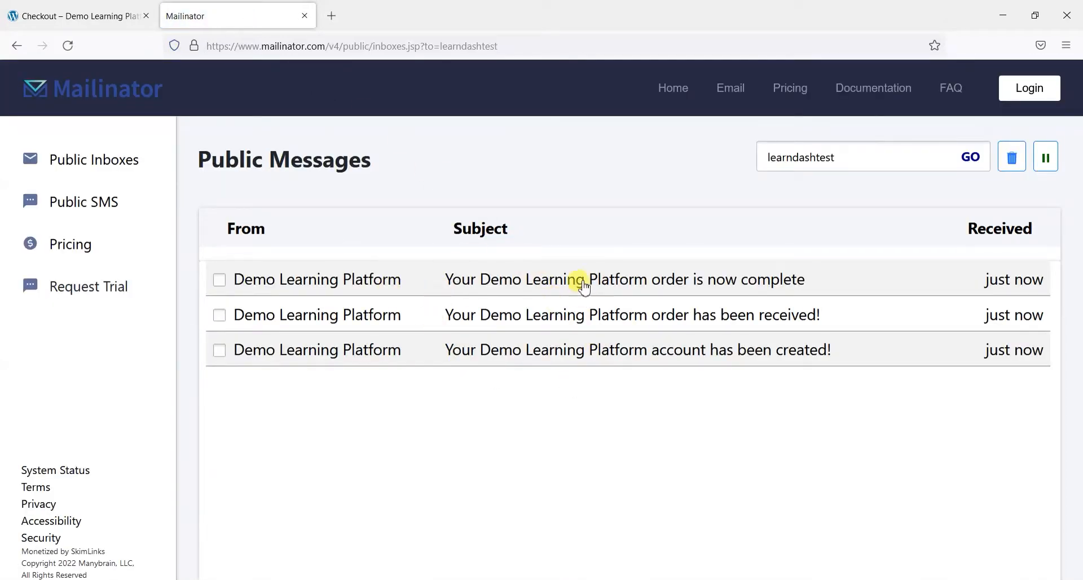
Open the account-created welcome email and read through it
left_click(574, 357)
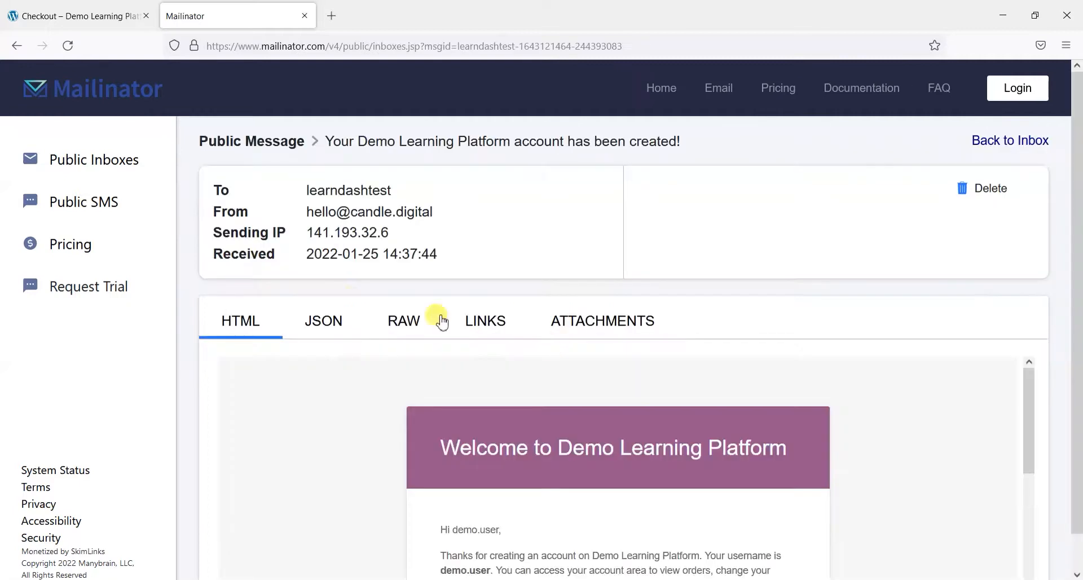
scroll(294, 406, "down", 3)
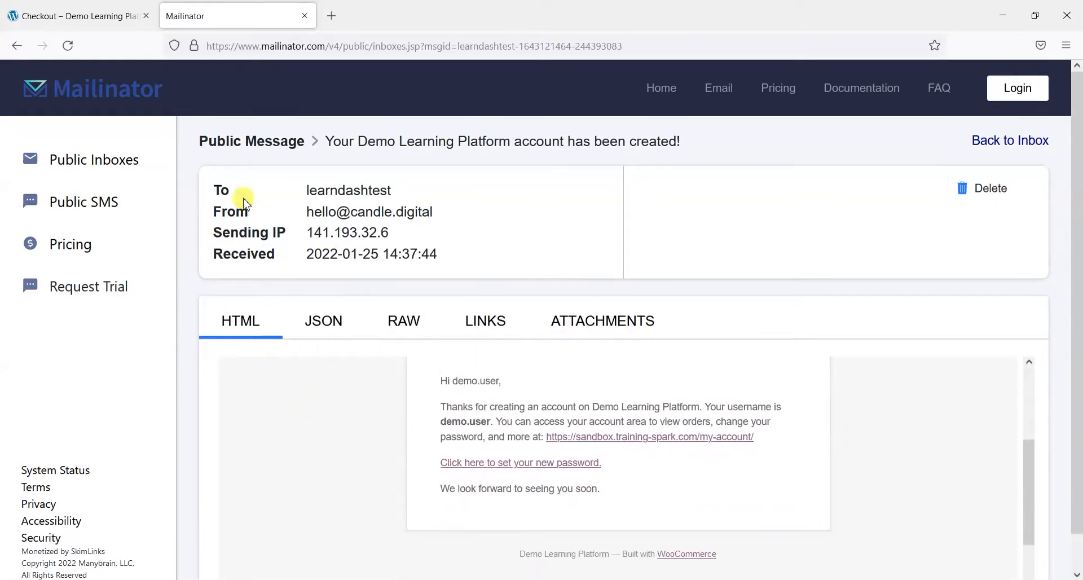
left_click(84, 160)
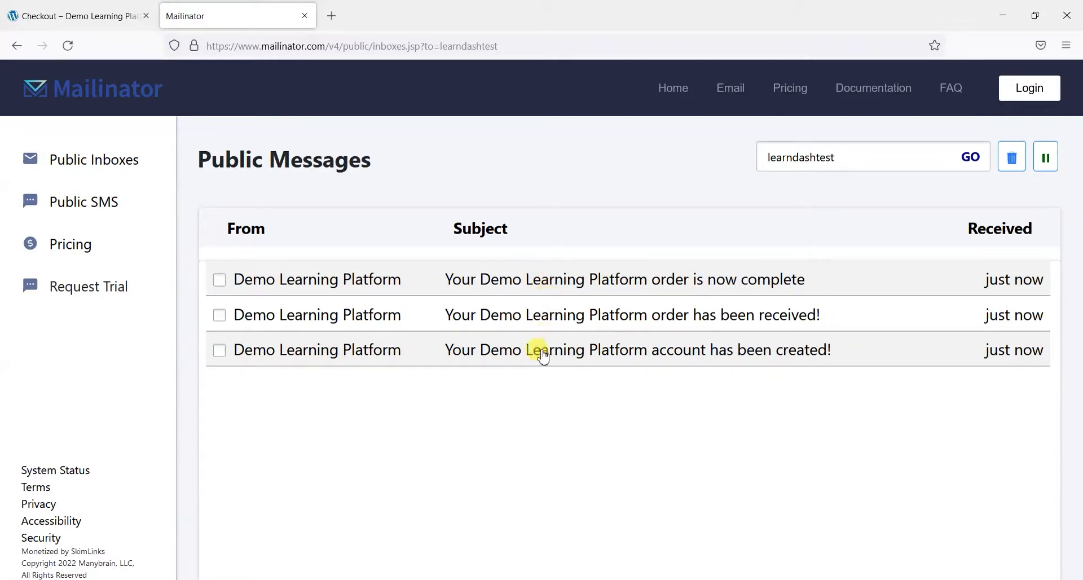
left_click(519, 350)
scroll(198, 363, "down", 1)
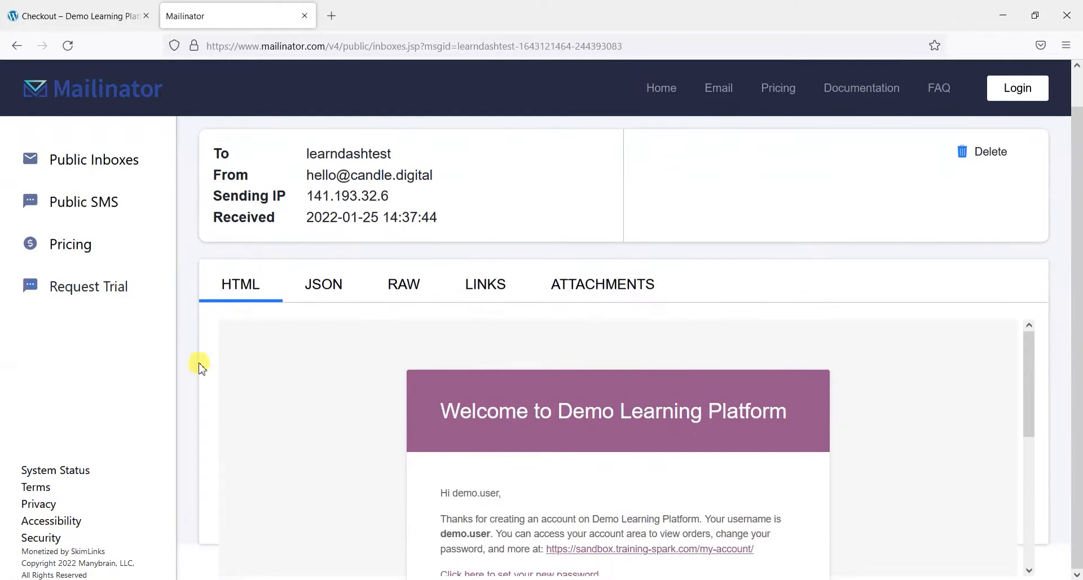
scroll(624, 428, "down", 3)
scroll(609, 412, "up", 3)
scroll(608, 412, "up", 1)
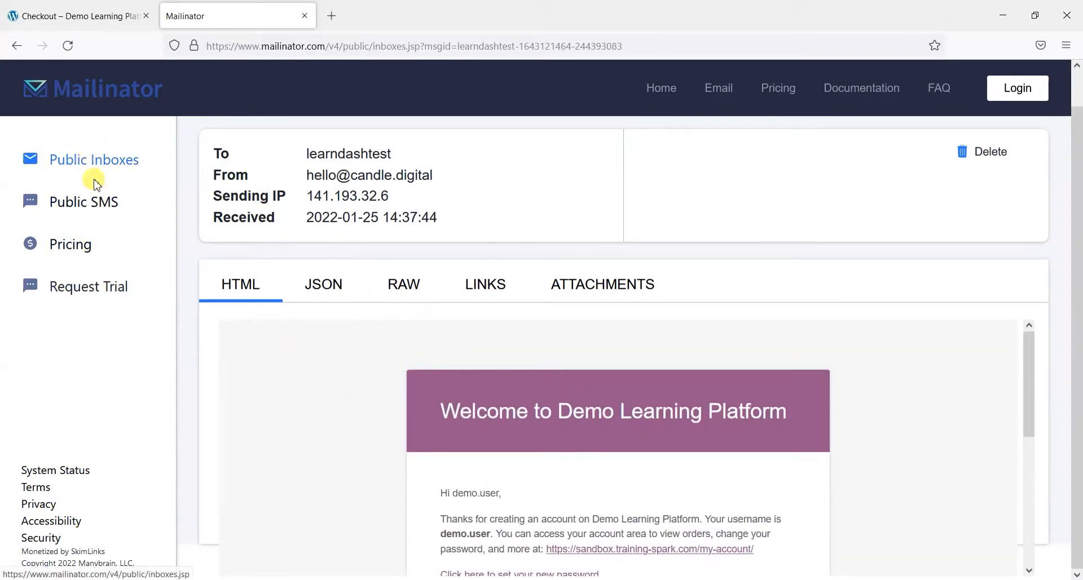
Open Healthy Eating for Healthy Life from All Courses, showing 0% complete with 0/2 steps
left_click(106, 21)
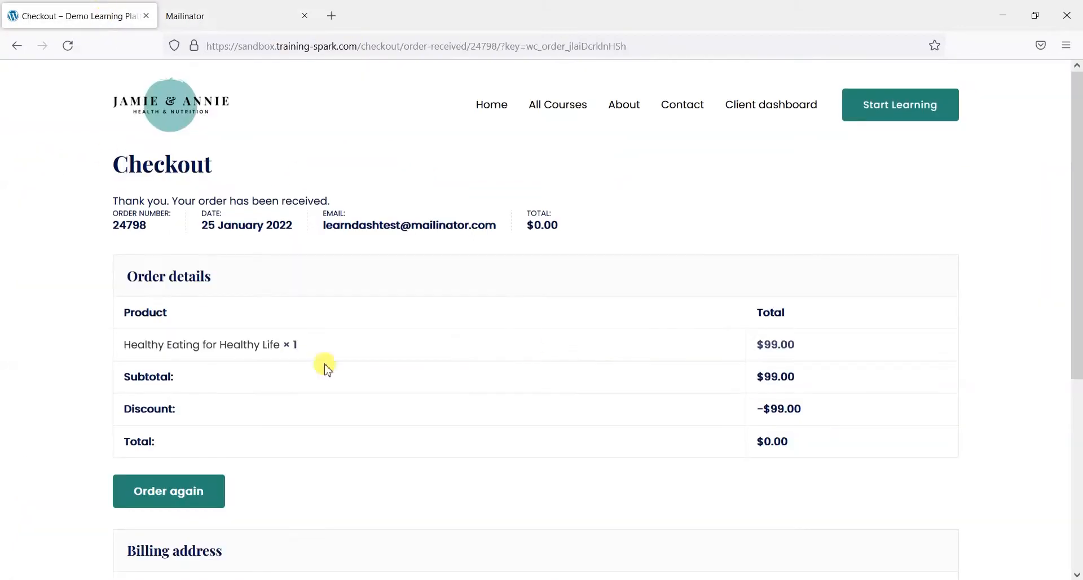
left_click(565, 112)
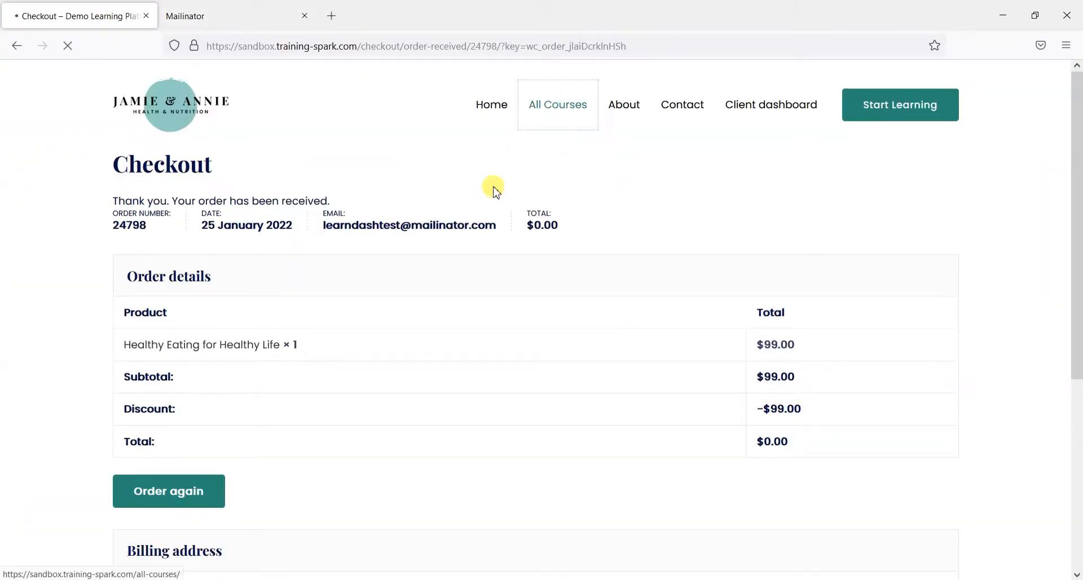
scroll(739, 248, "down", 5)
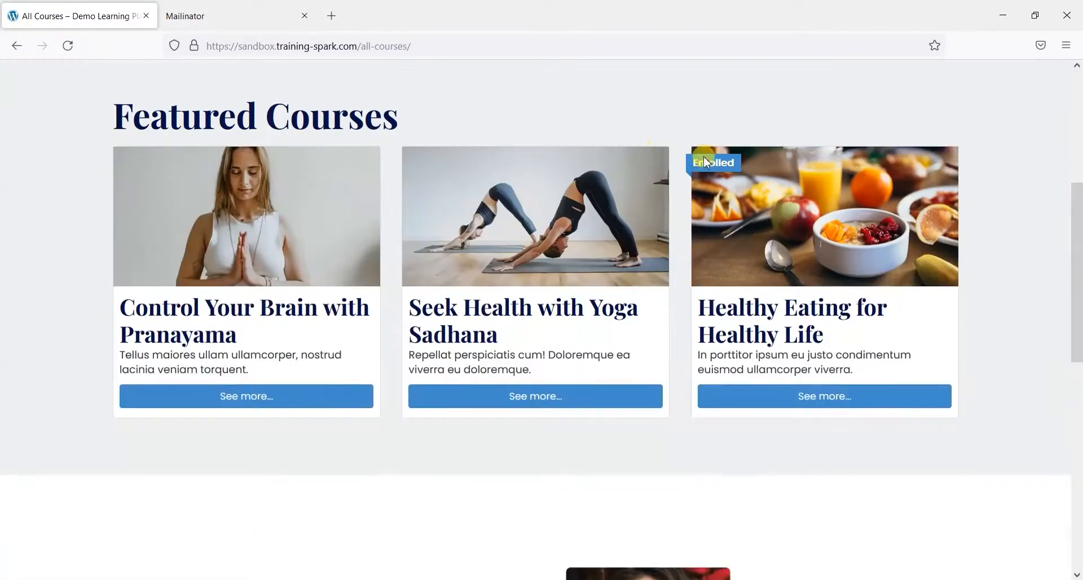
left_click(798, 402)
scroll(502, 367, "down", 5)
scroll(511, 333, "down", 5)
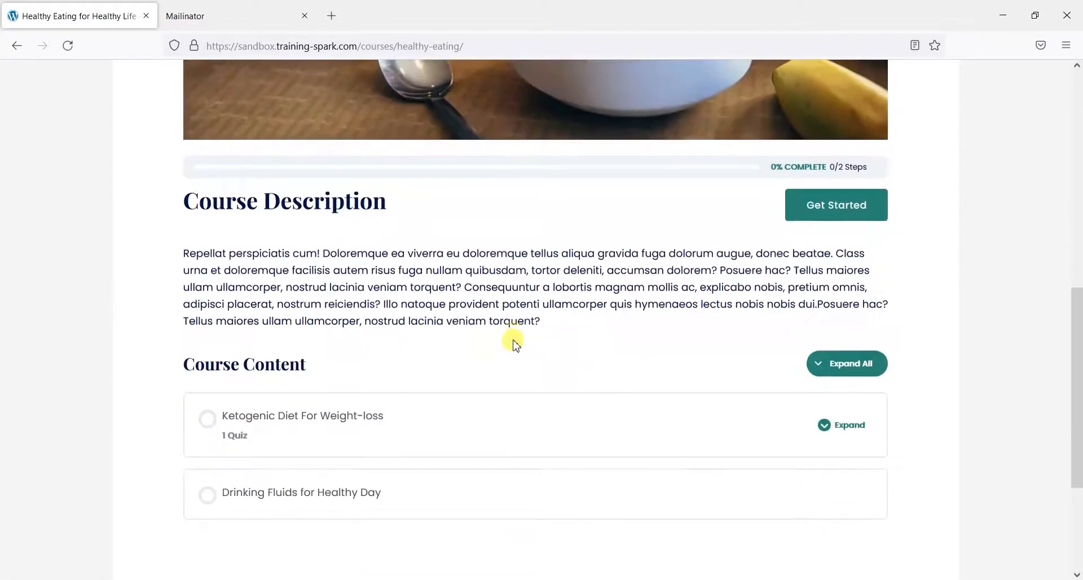
Go from the welcome email back to the inbox list, then to the Mailinator home page
left_click(220, 16)
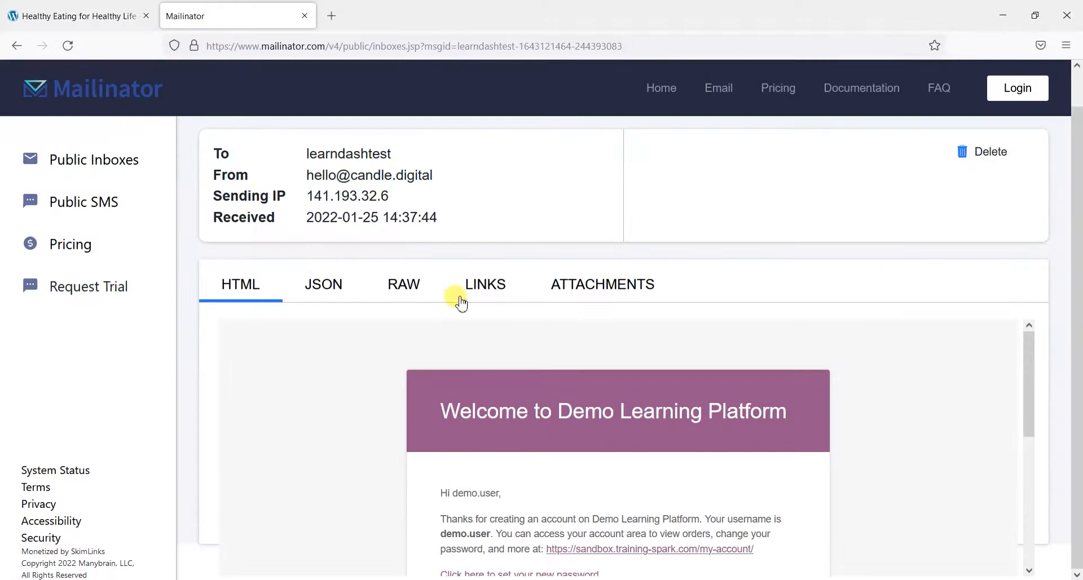
left_click(104, 158)
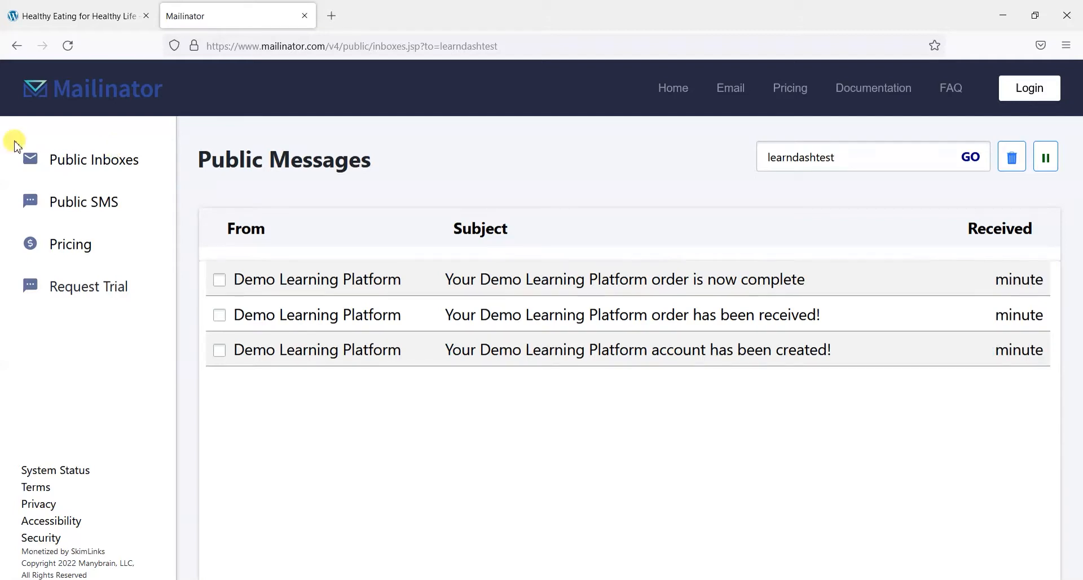
left_click(116, 85)
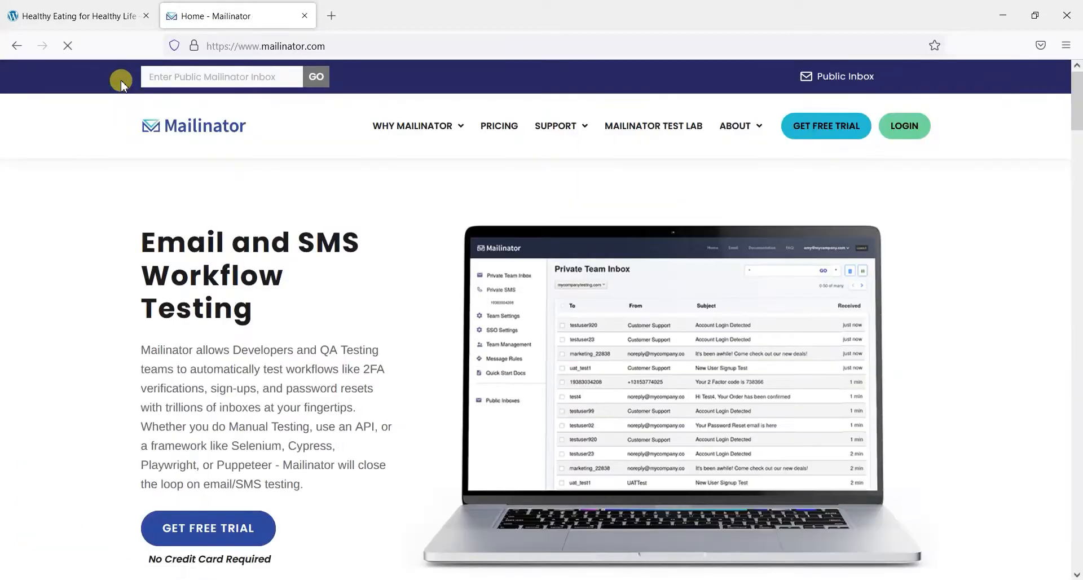